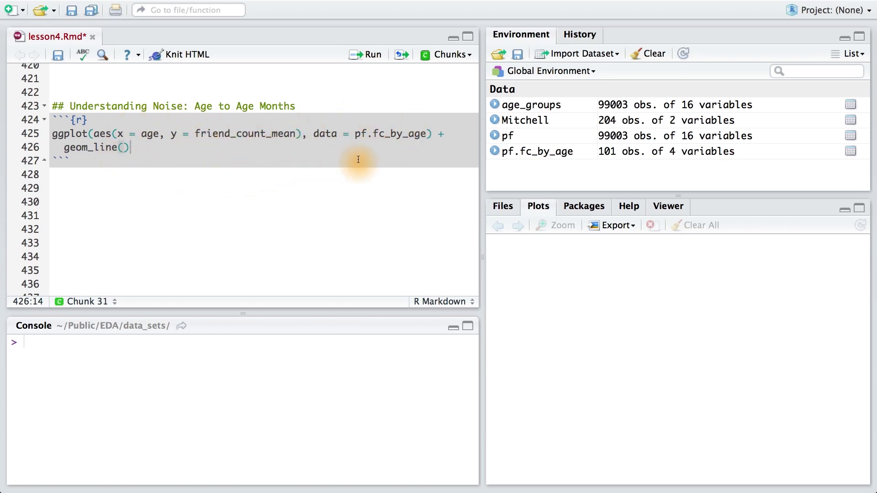
Run the ggplot chunk to draw the line chart of mean friend count by age
key("super+alt+c")
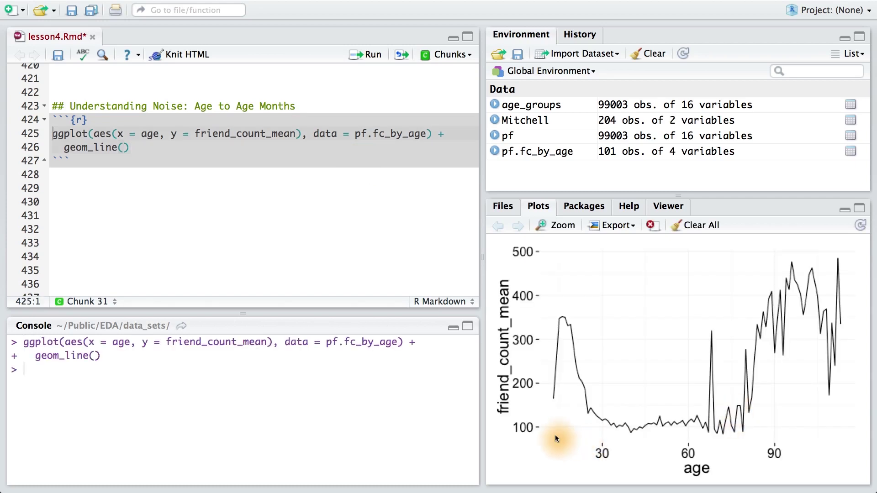